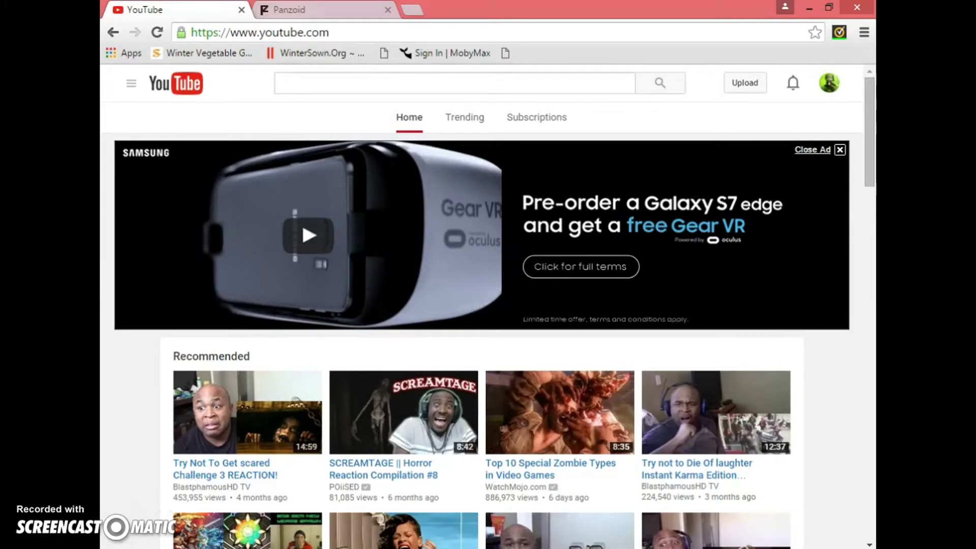
Step: Look over the panzoid.com homepage, then open YouTube's upload page in the other tab
click(358, 10)
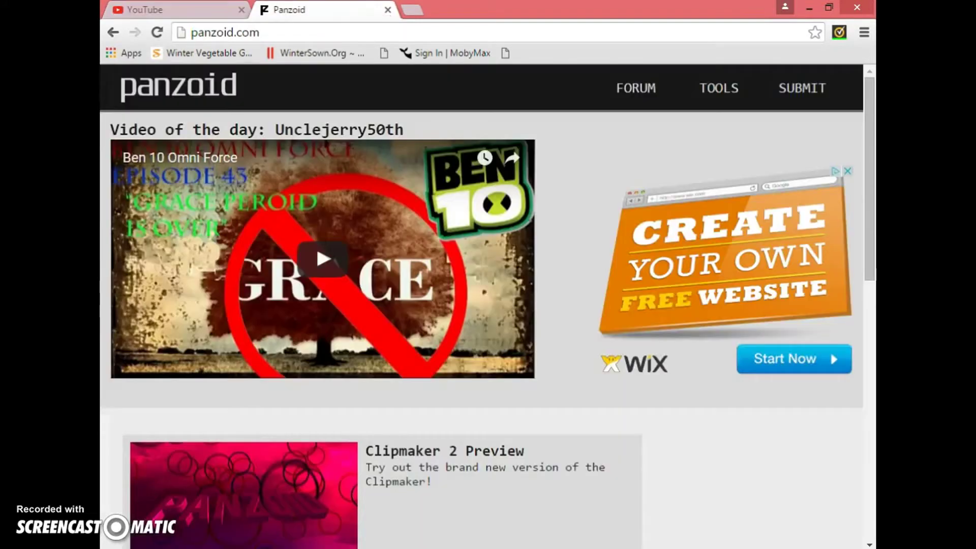
drag(190, 32, 261, 33)
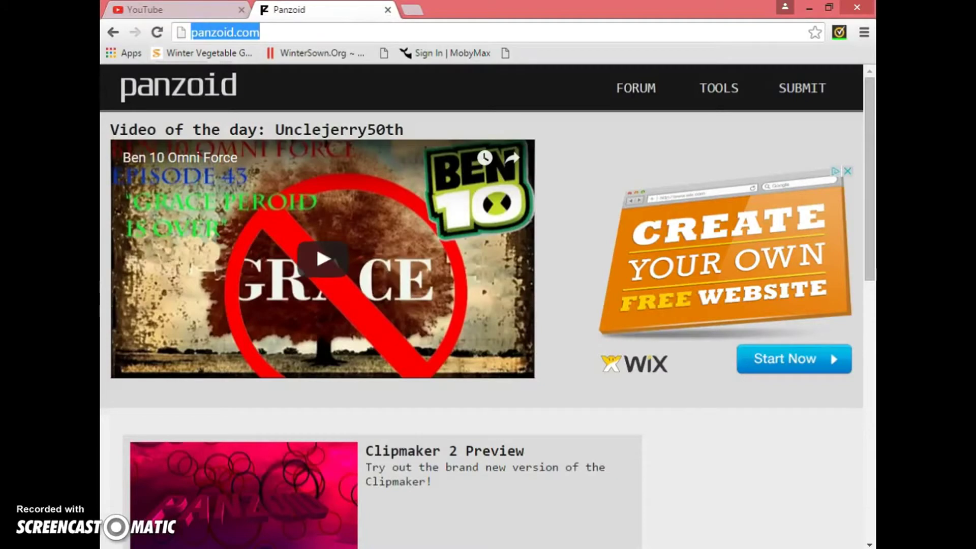
click(261, 32)
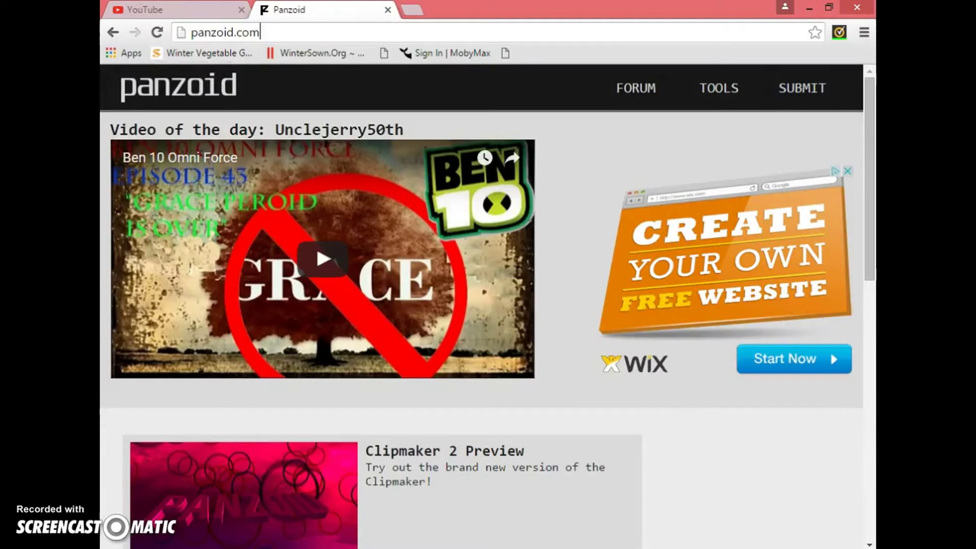
scroll(488, 306, down, 1)
scroll(489, 306, down, 2)
scroll(488, 305, down, 1)
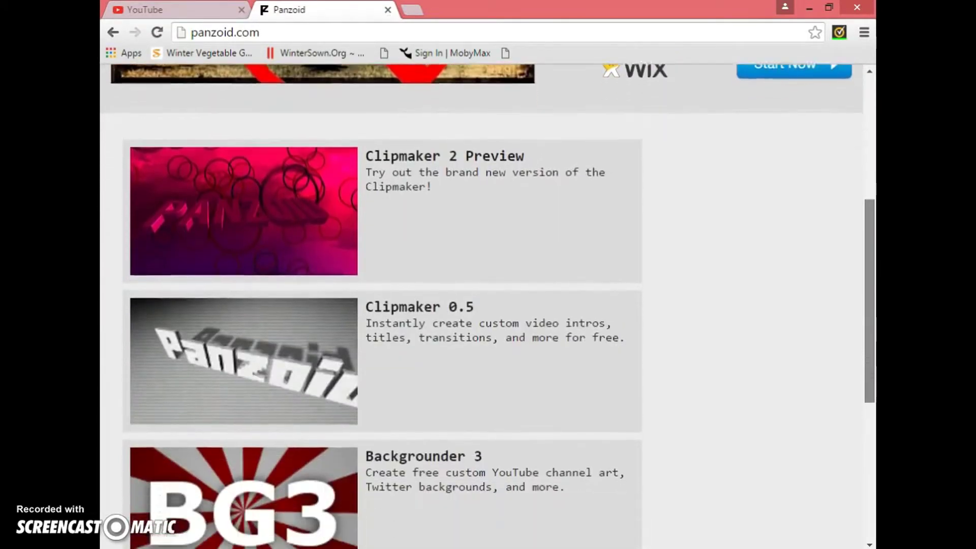
scroll(488, 305, down, 1)
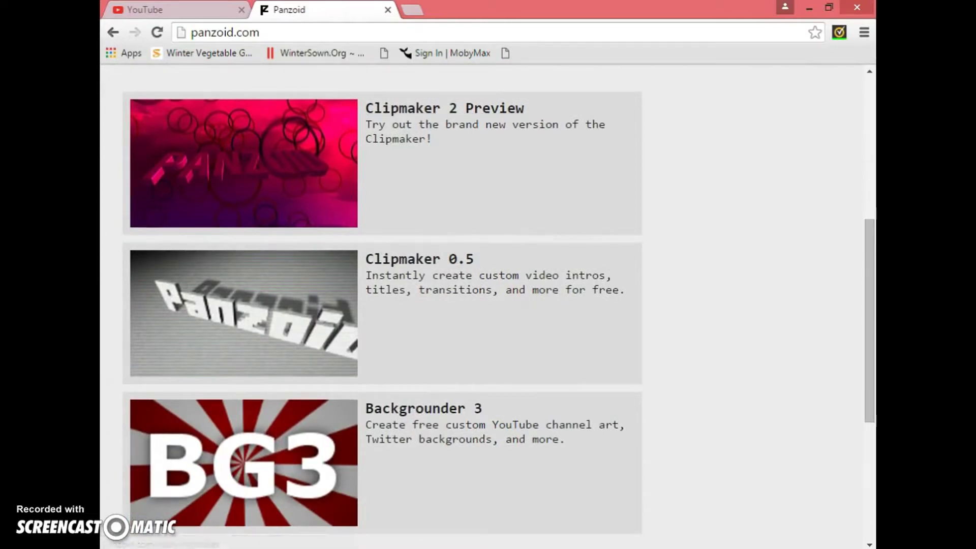
scroll(488, 305, up, 3)
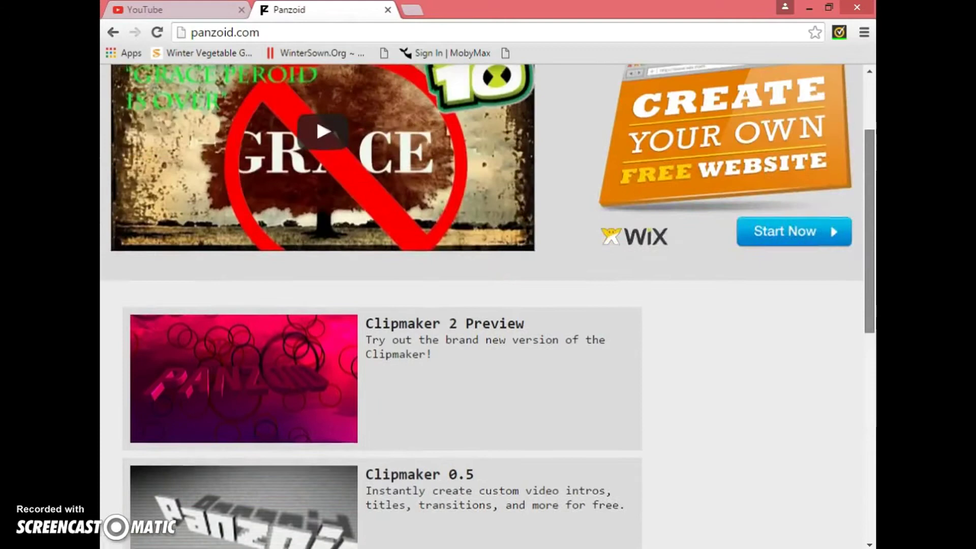
scroll(488, 305, up, 2)
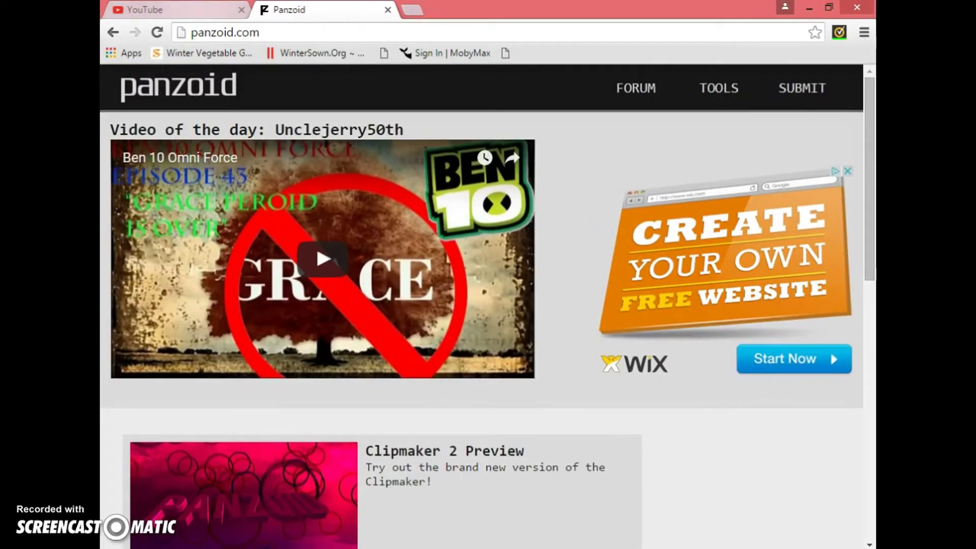
click(195, 11)
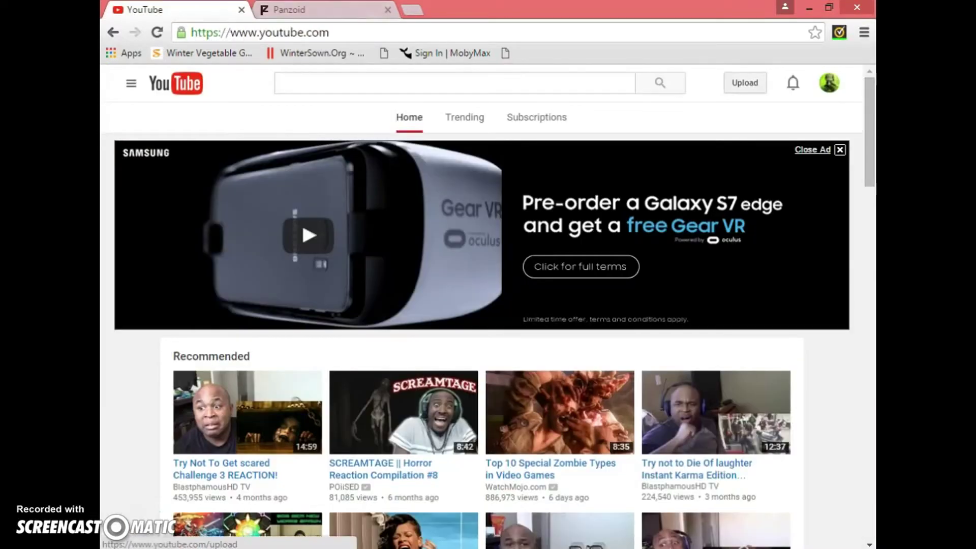
click(745, 83)
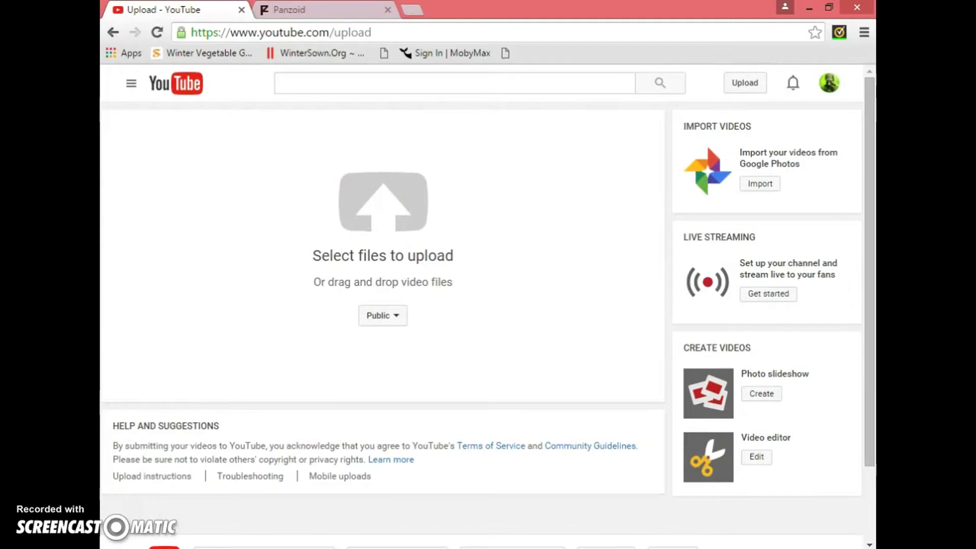
Step: Return to the Panzoid homepage tab and launch the Clipmaker 2 Preview editor
key(ctrl+Tab)
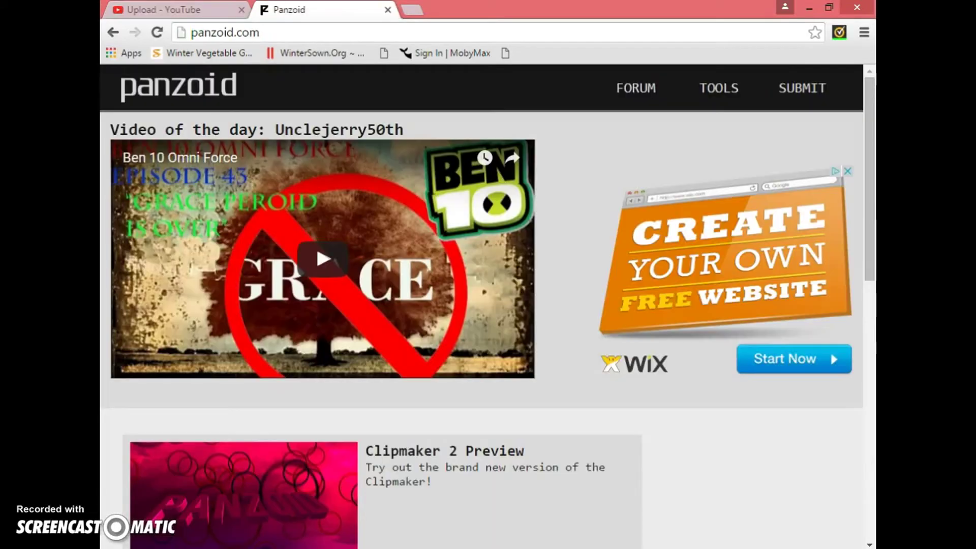
scroll(487, 305, down, 1)
scroll(488, 305, down, 3)
scroll(488, 305, down, 1)
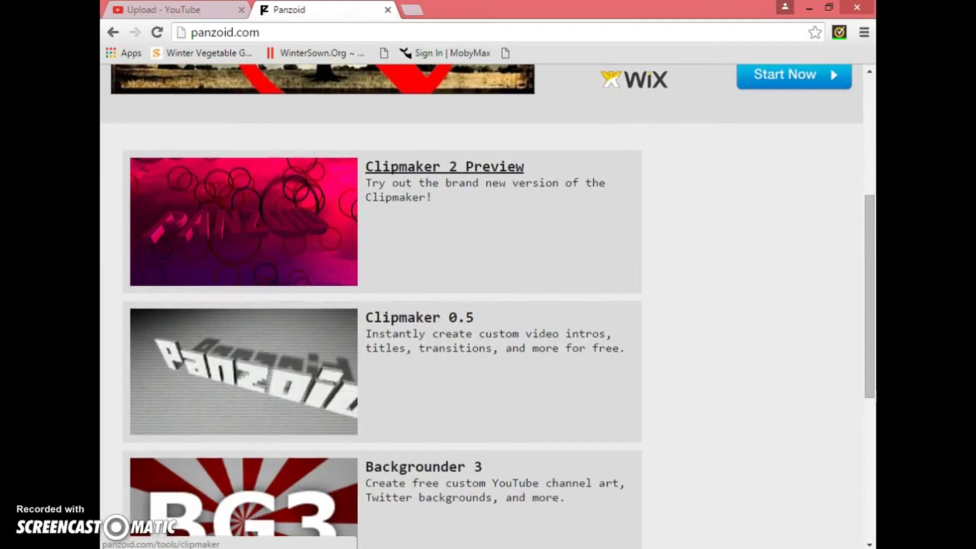
click(445, 167)
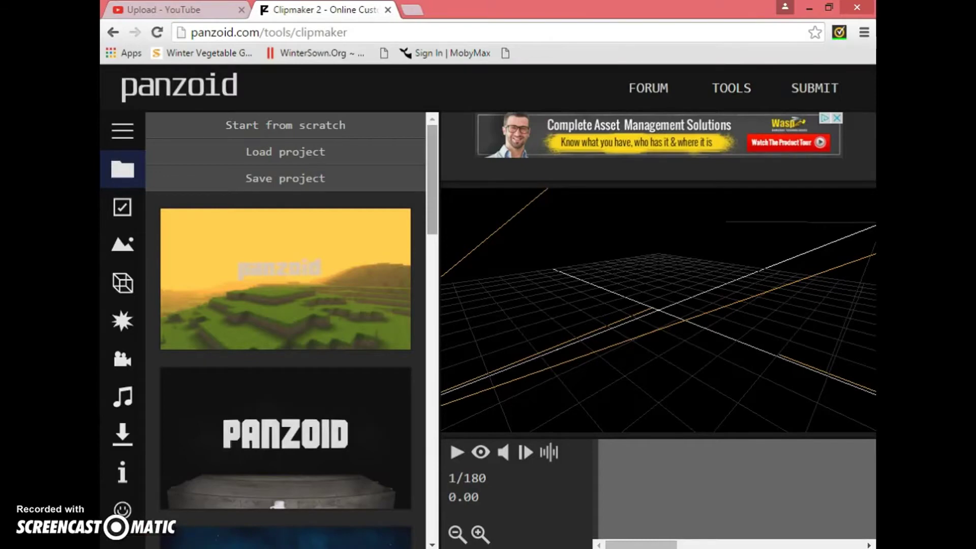
scroll(285, 328, down, 1)
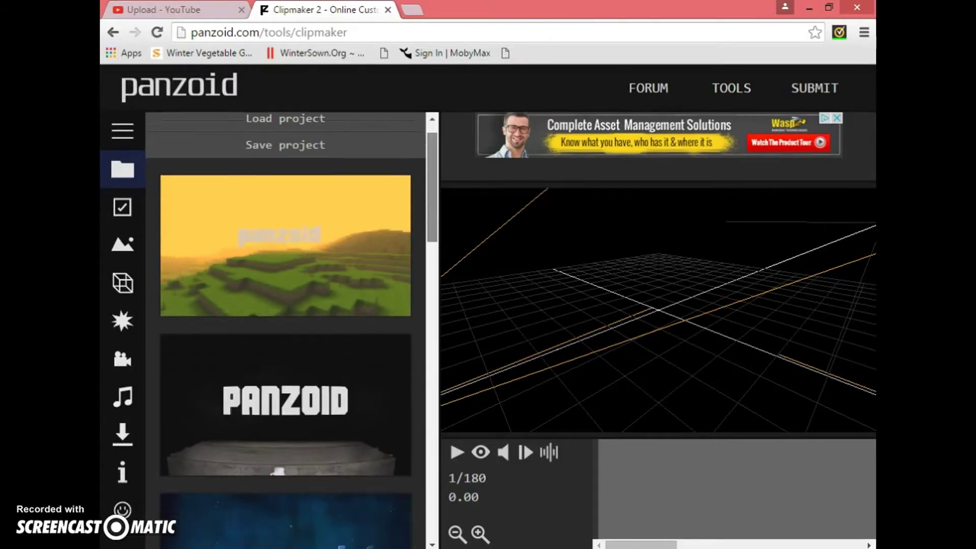
scroll(285, 328, down, 1)
scroll(285, 328, down, 2)
scroll(285, 329, down, 1)
scroll(286, 328, down, 2)
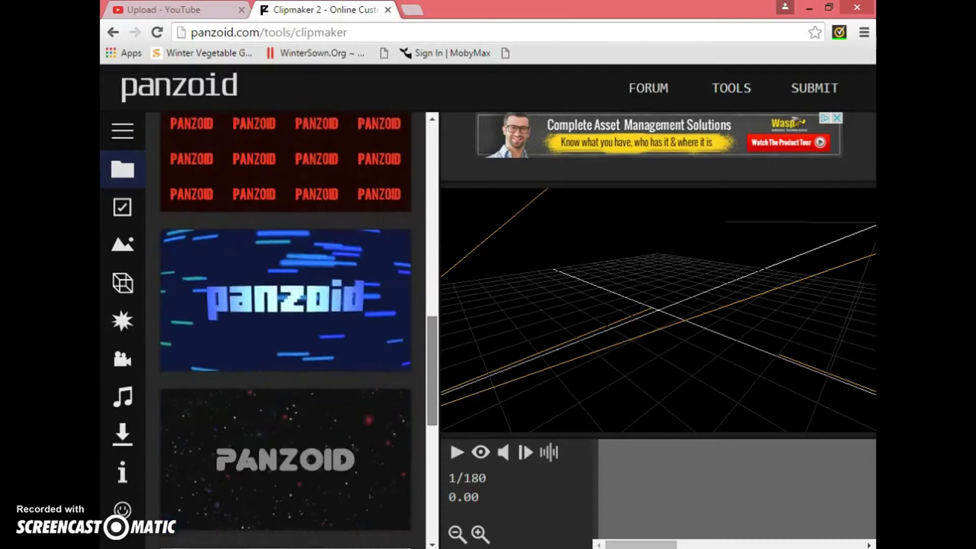
scroll(286, 328, down, 2)
scroll(286, 328, up, 3)
scroll(285, 328, up, 4)
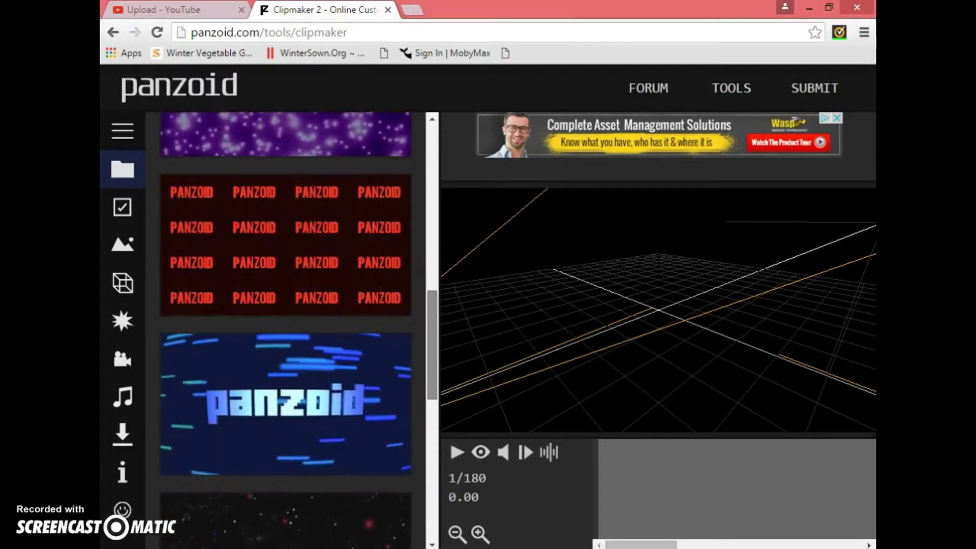
scroll(285, 328, up, 1)
Step: Load the blue streaks 'panzoid' starter template from the template list
click(285, 328)
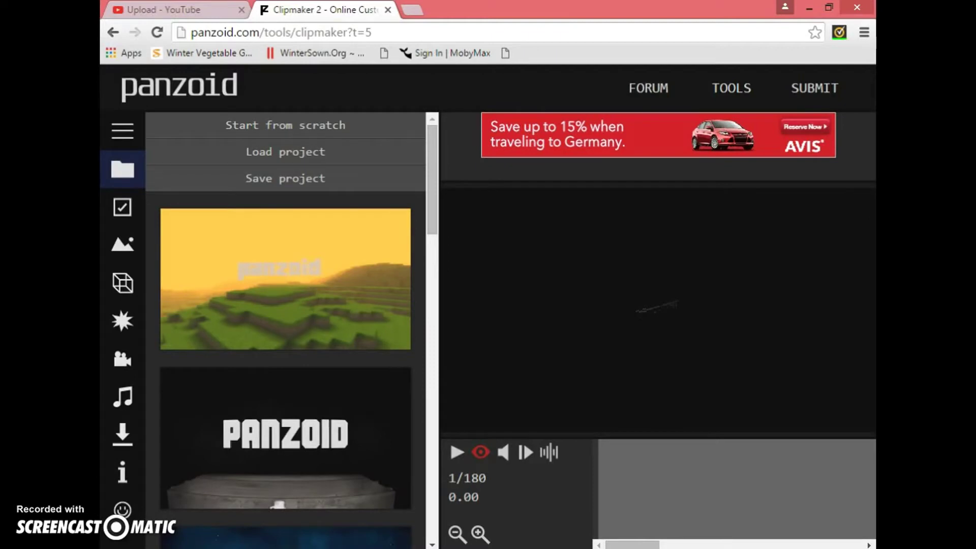
Step: Play the template preview, pause it at frame 155, and list the scene's 3D objects
click(457, 453)
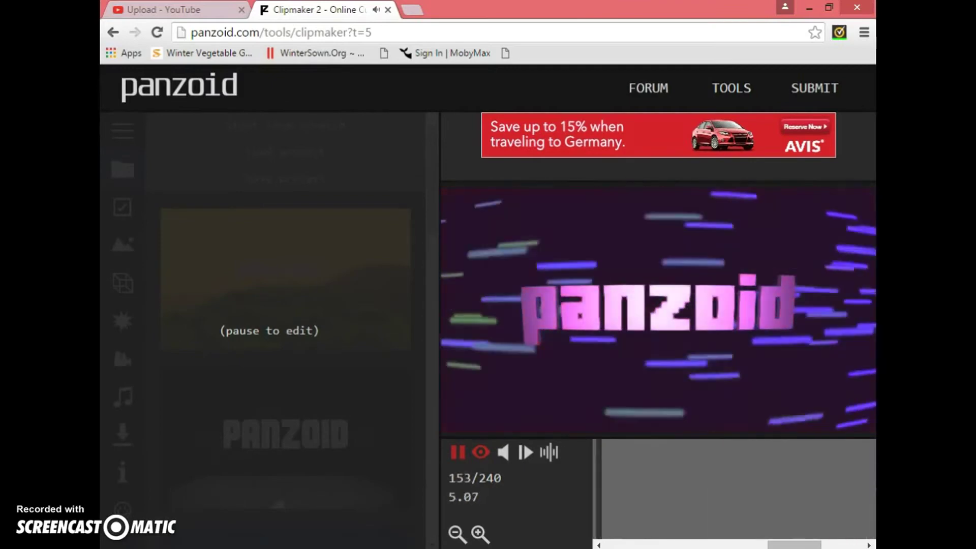
key(space)
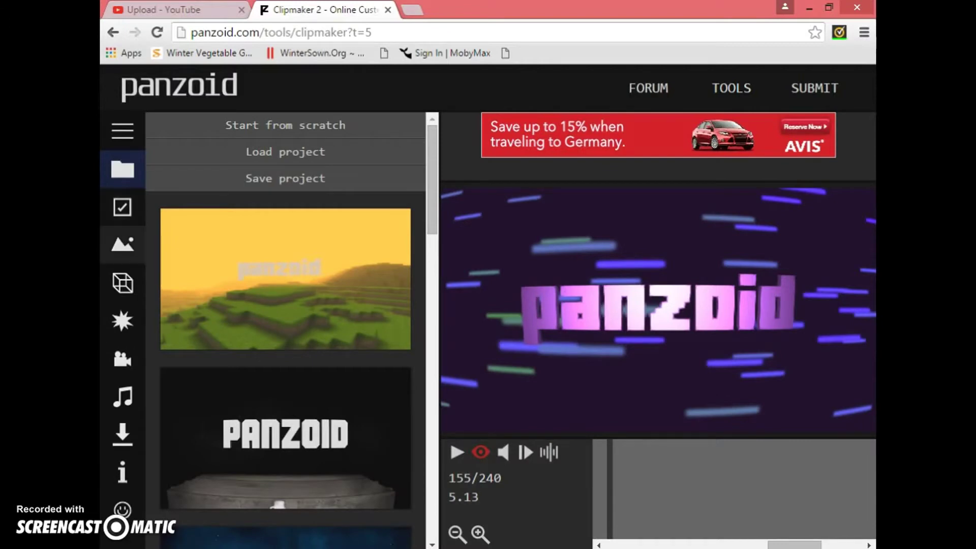
click(122, 284)
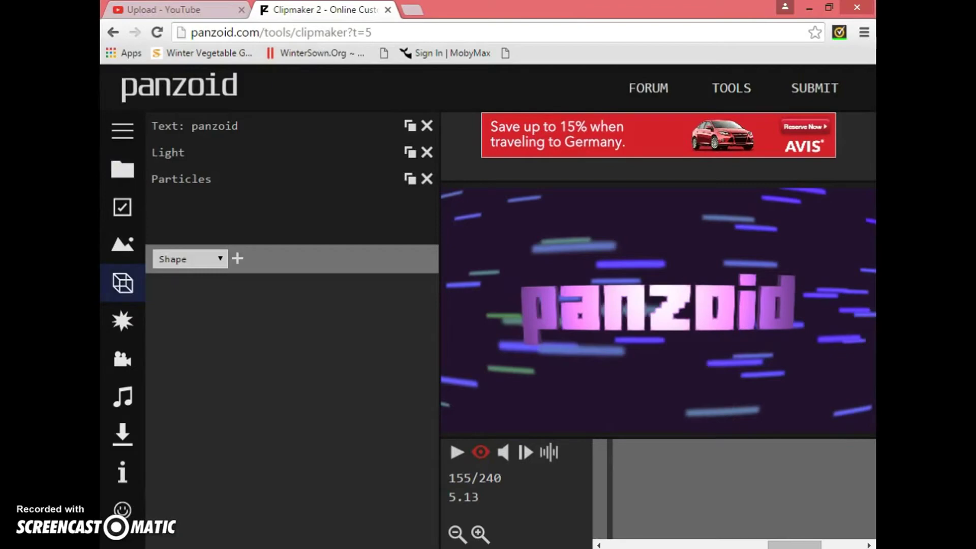
Step: Replace the 3D text object's 'panzoid' with 'Codename Stealth'
click(195, 126)
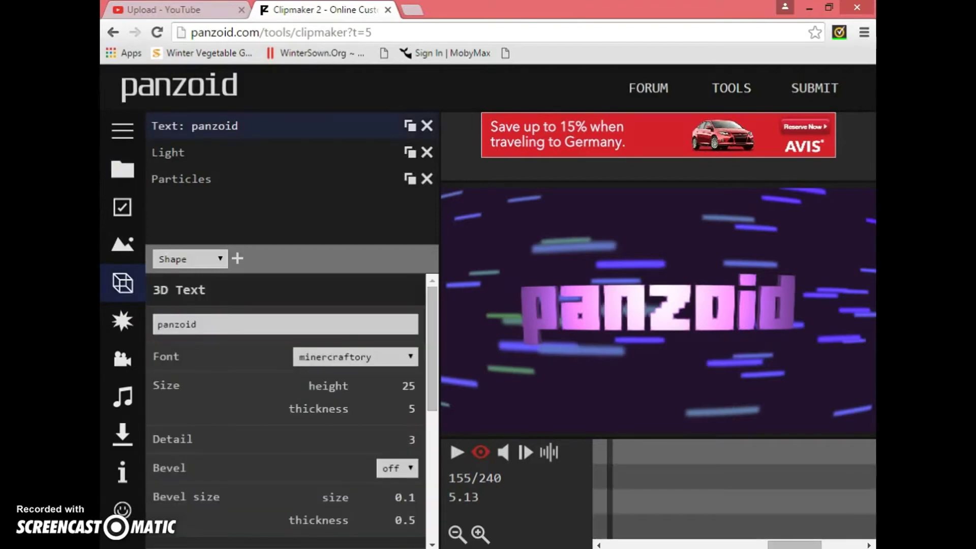
drag(200, 325, 156, 325)
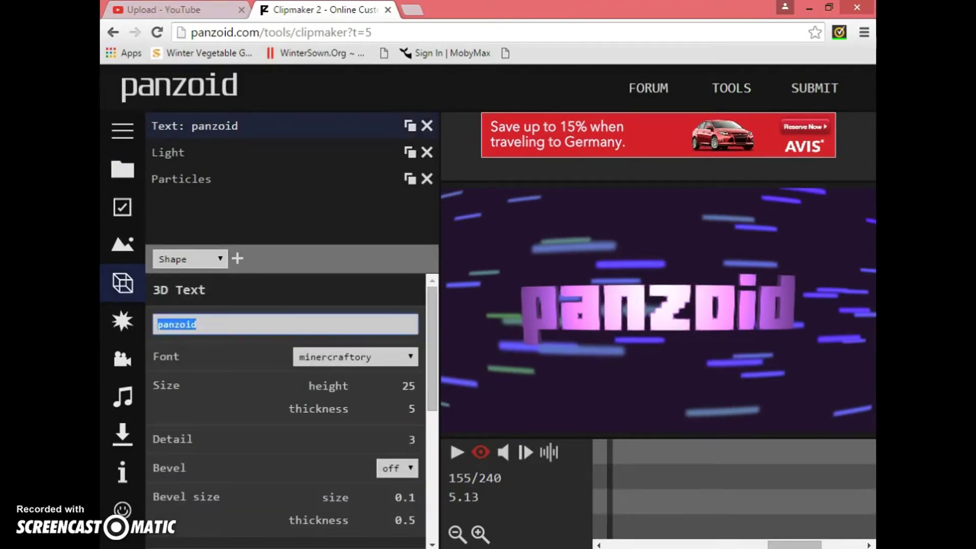
text(Codename )
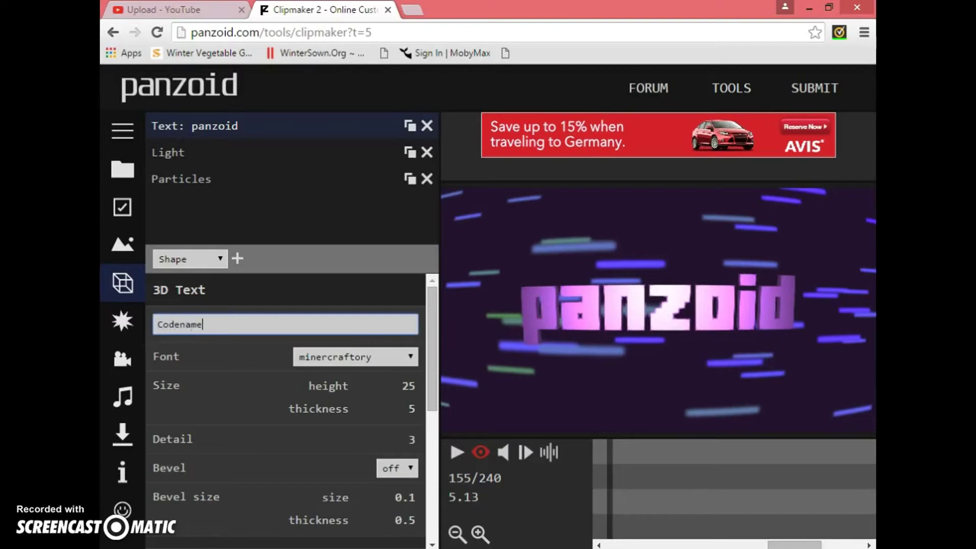
text(Steal)
text(th)
key(Return)
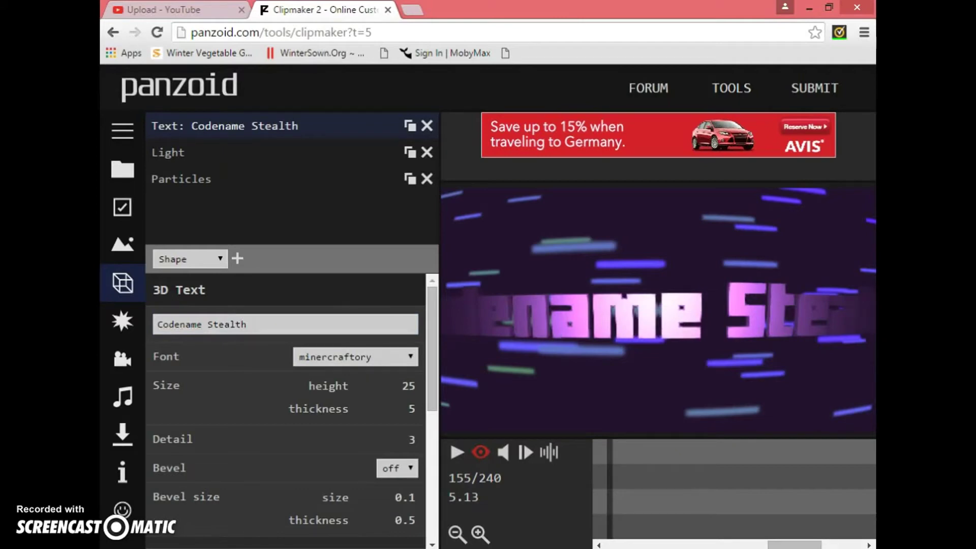
Step: Raise the 3D text height through 13 and 14 to 15, then show the audio track settings
click(408, 386)
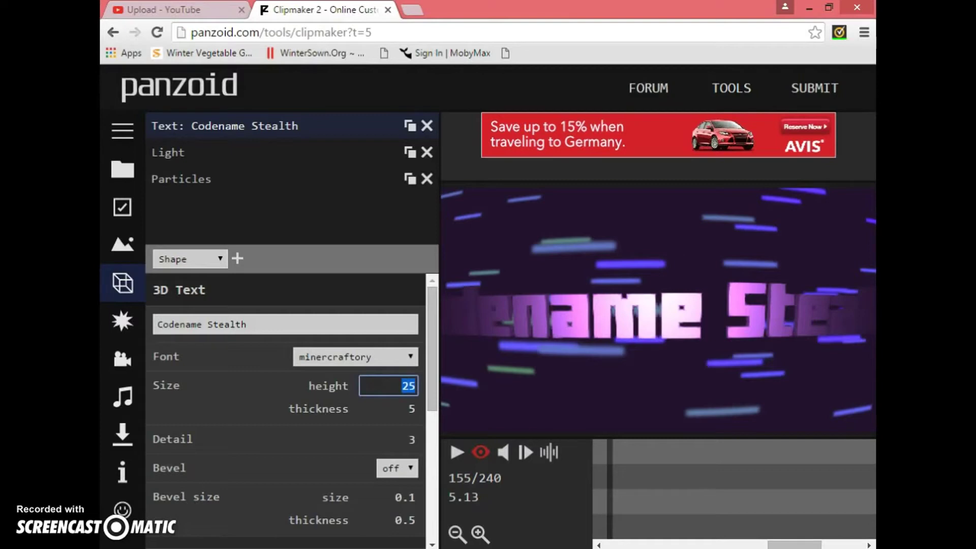
text(13)
key(Return)
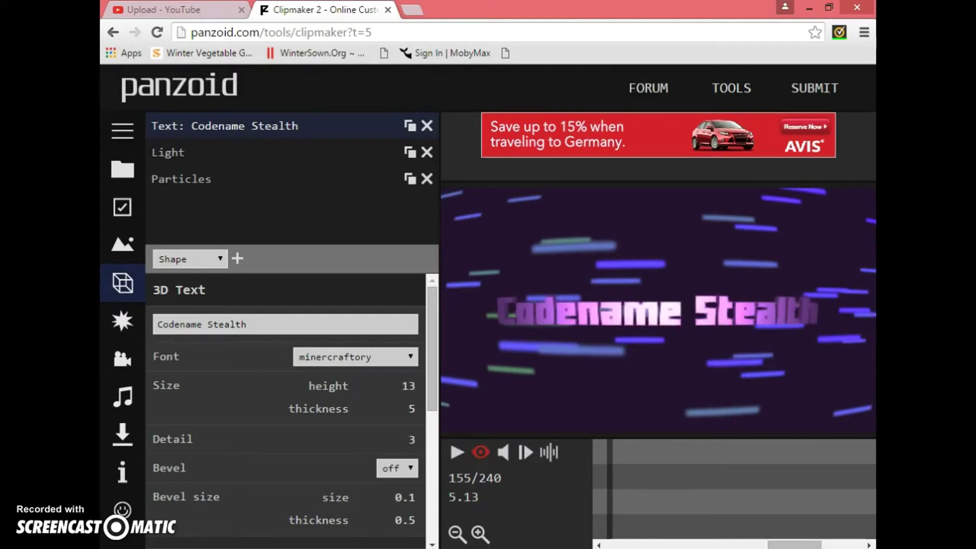
click(409, 386)
text(1)
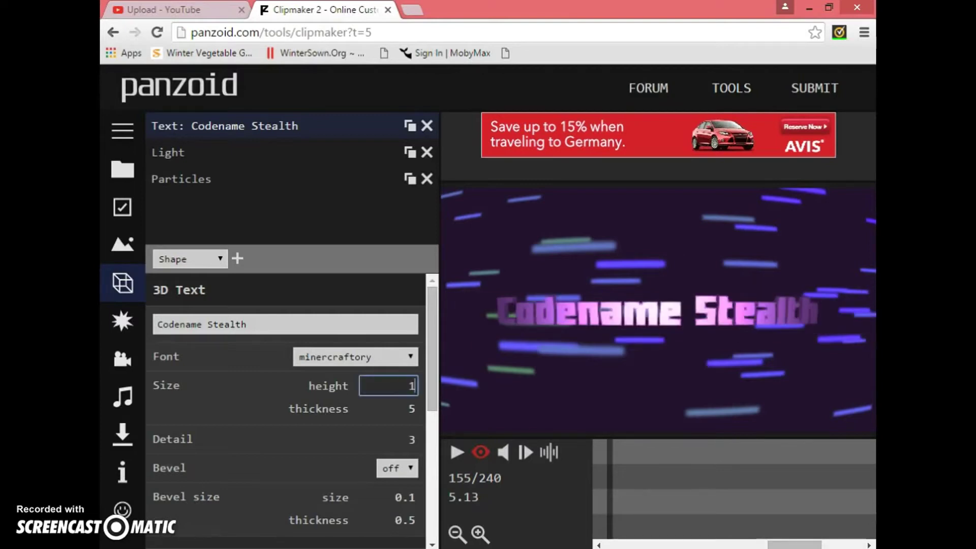
text(4)
key(Return)
click(409, 385)
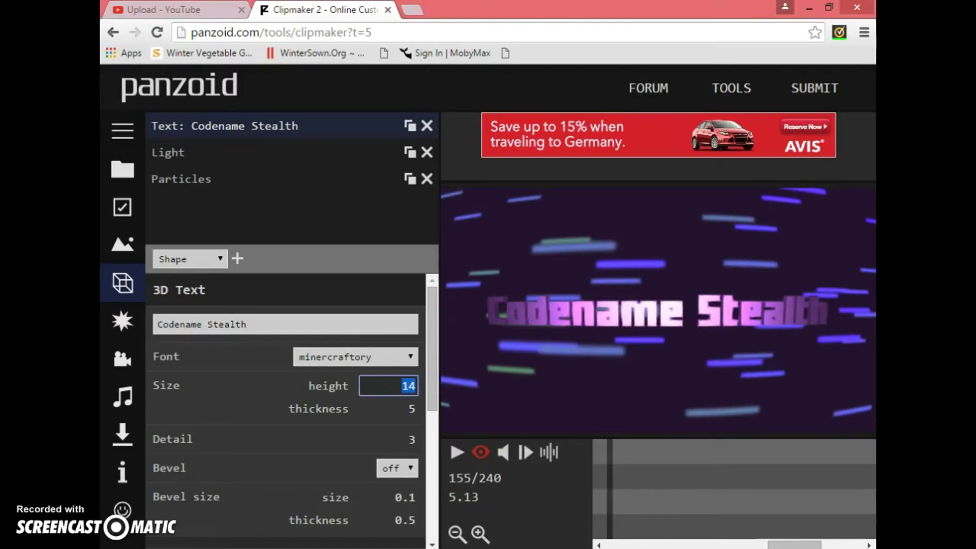
text(15)
key(Return)
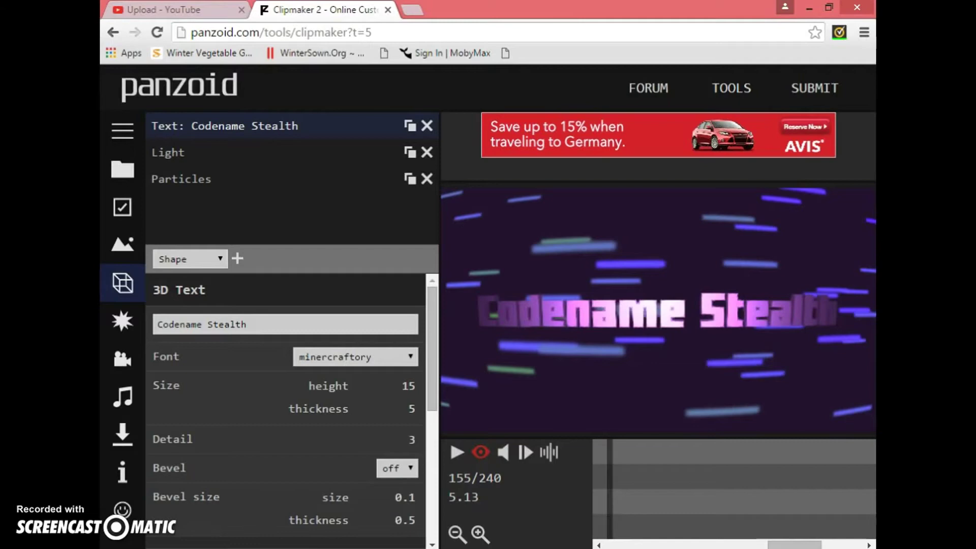
click(122, 396)
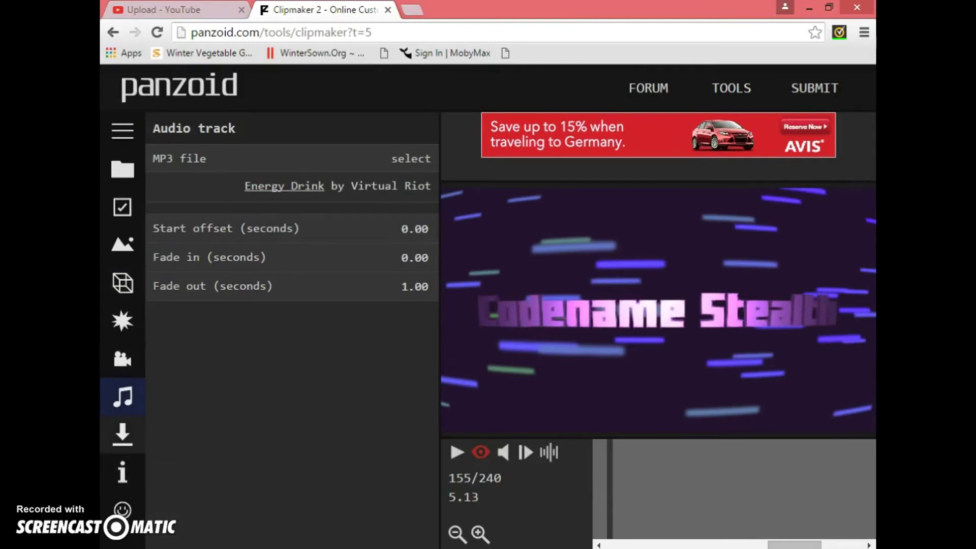
Step: Start the video render of the Codename Stealth intro from the download panel
click(122, 433)
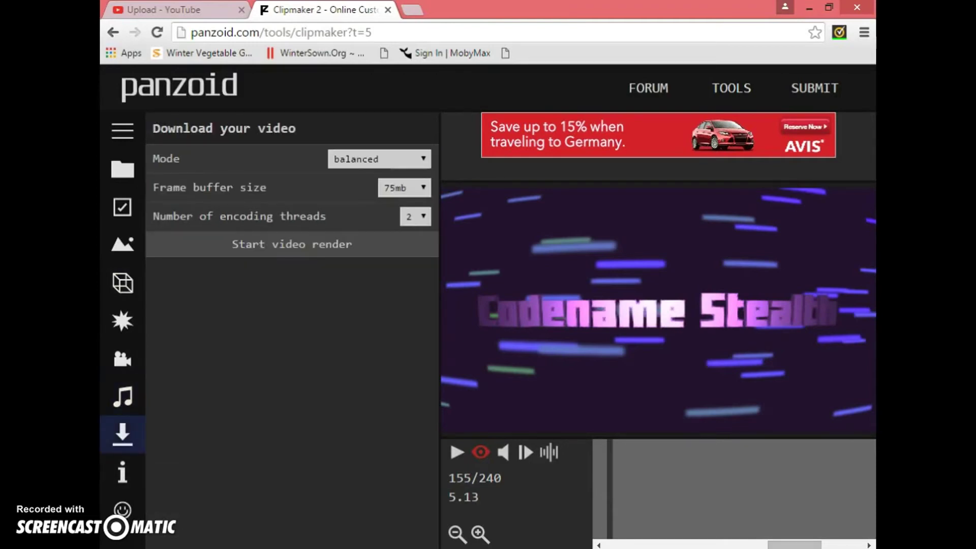
click(291, 244)
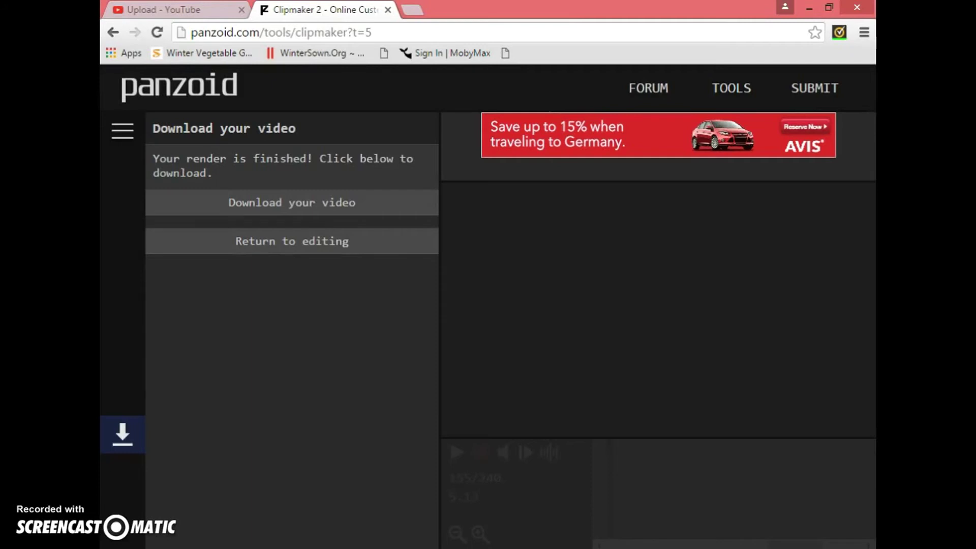
Step: Save the finished render to the browser's downloads as clipmaker.mp4
click(291, 202)
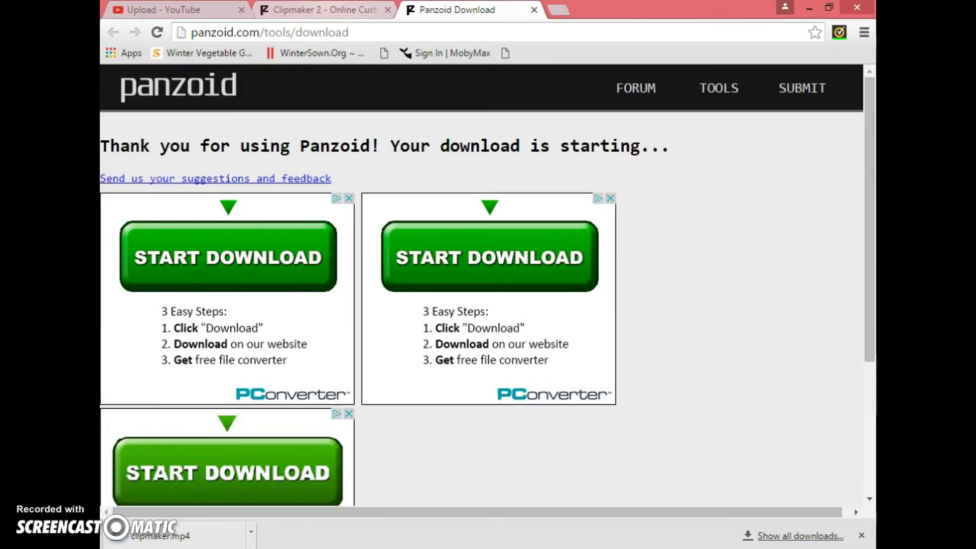
Step: Set the YouTube upload privacy to Private and drop clipmaker.mp4 onto the upload area
click(324, 10)
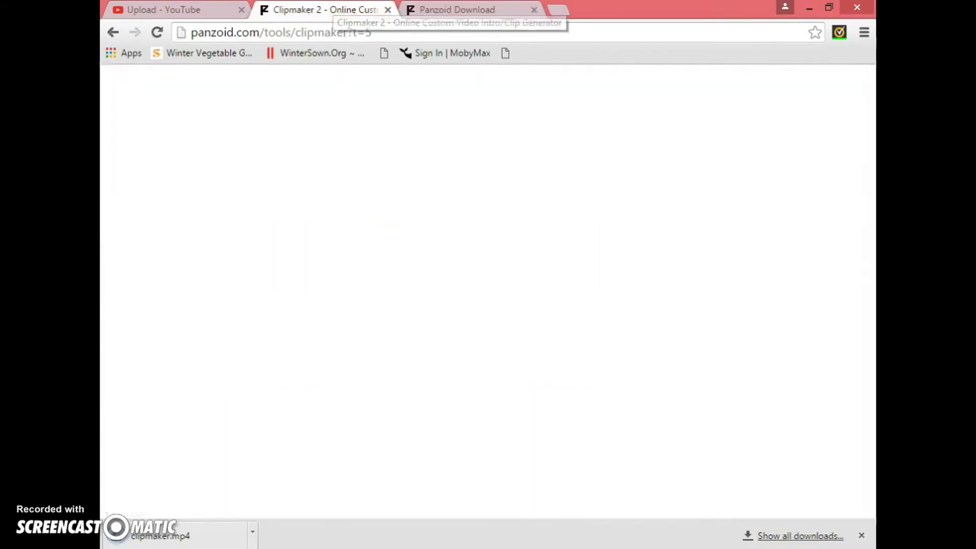
click(165, 9)
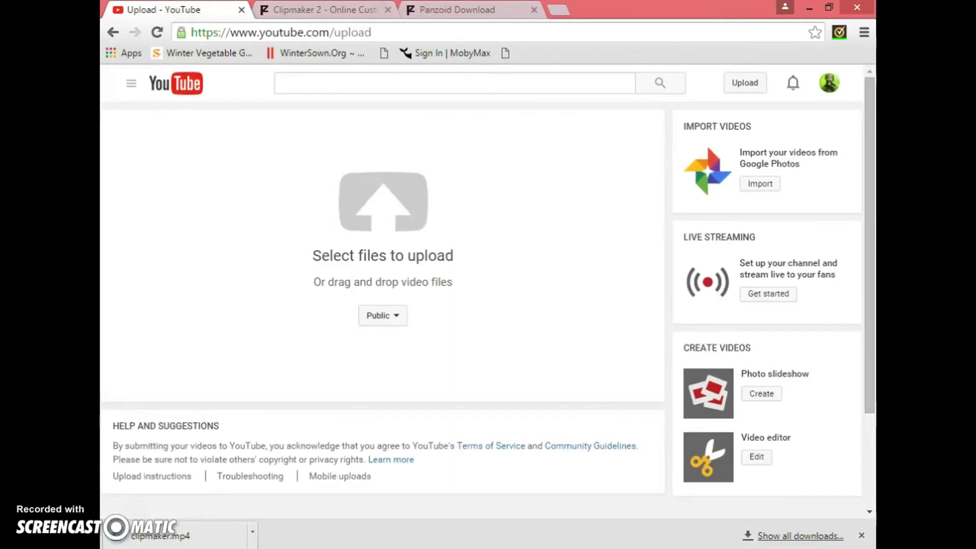
click(383, 315)
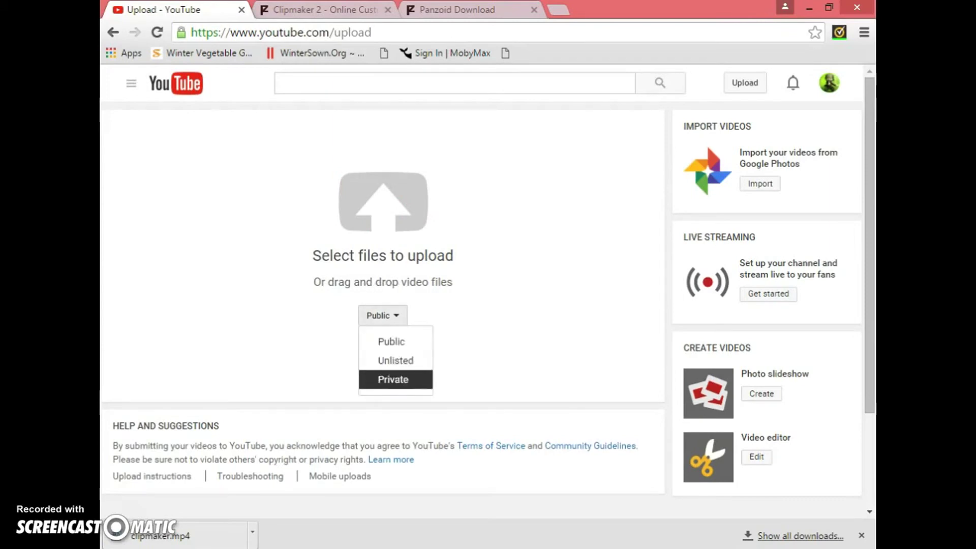
key(Return)
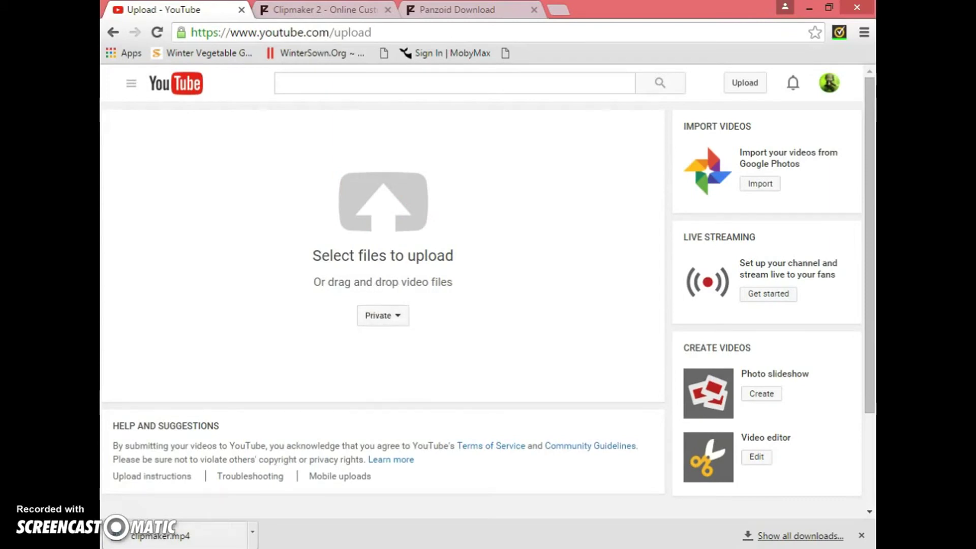
drag(160, 535, 372, 244)
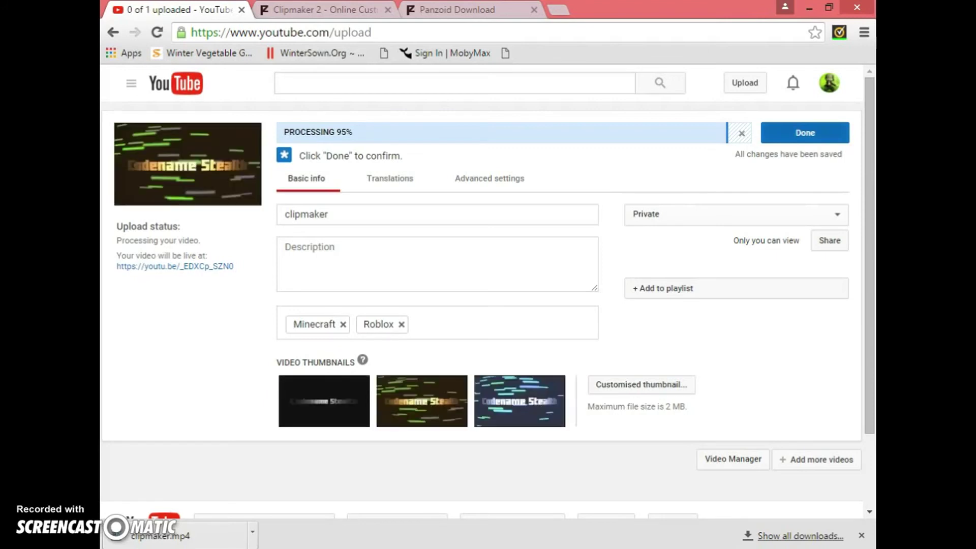
Step: Finish the clipmaker upload and open YouTube's guide menu to reach Video Manager
click(805, 132)
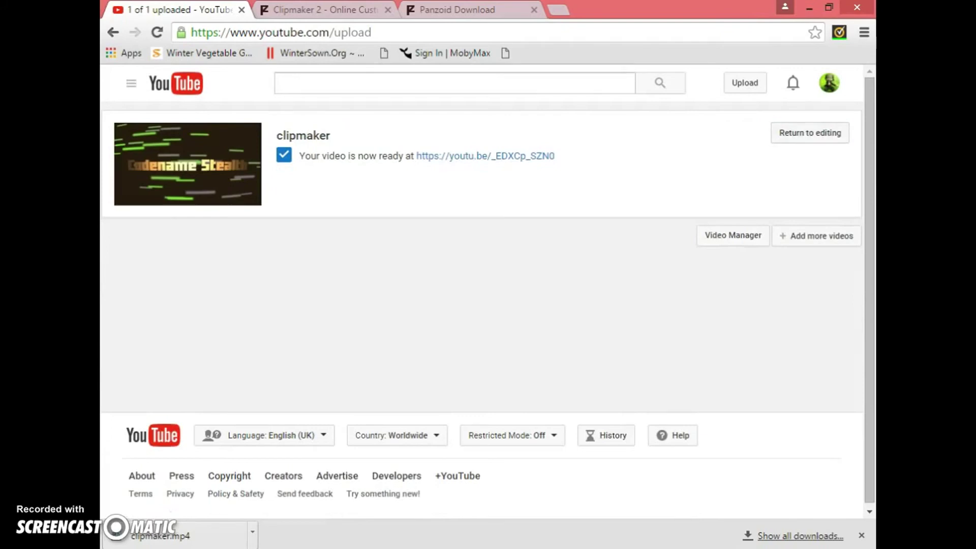
click(131, 84)
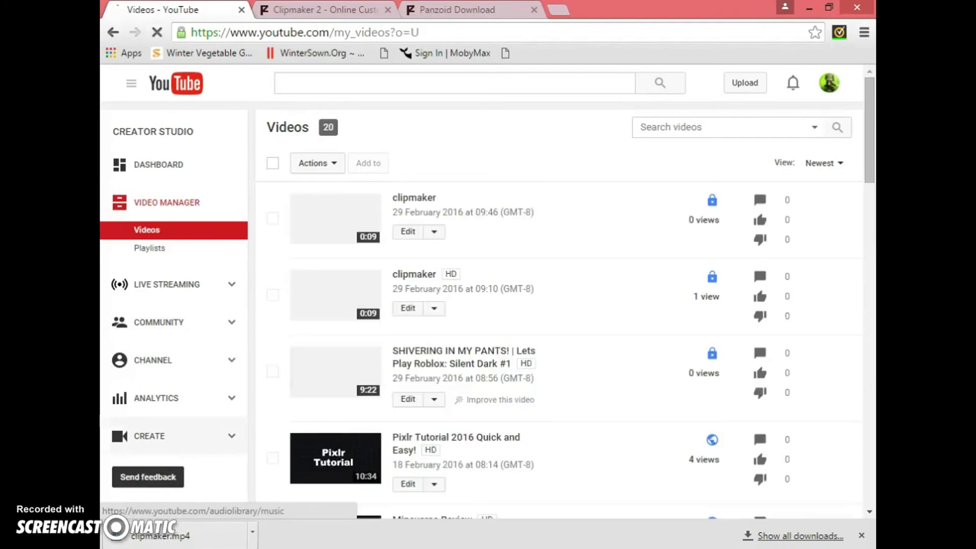
Step: Open YouTube's Video Editor from Creator Studio's CREATE section to reach the clipmaker videos
click(148, 436)
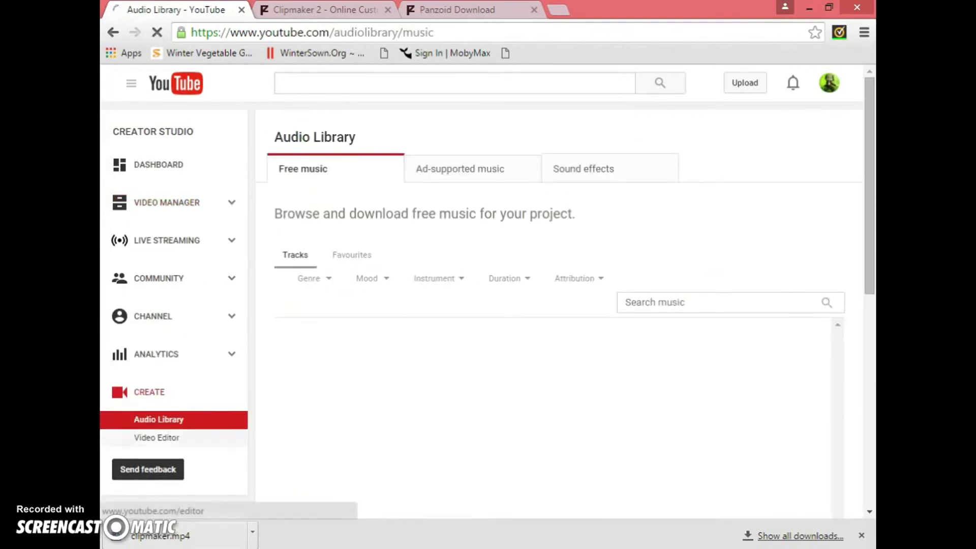
click(157, 437)
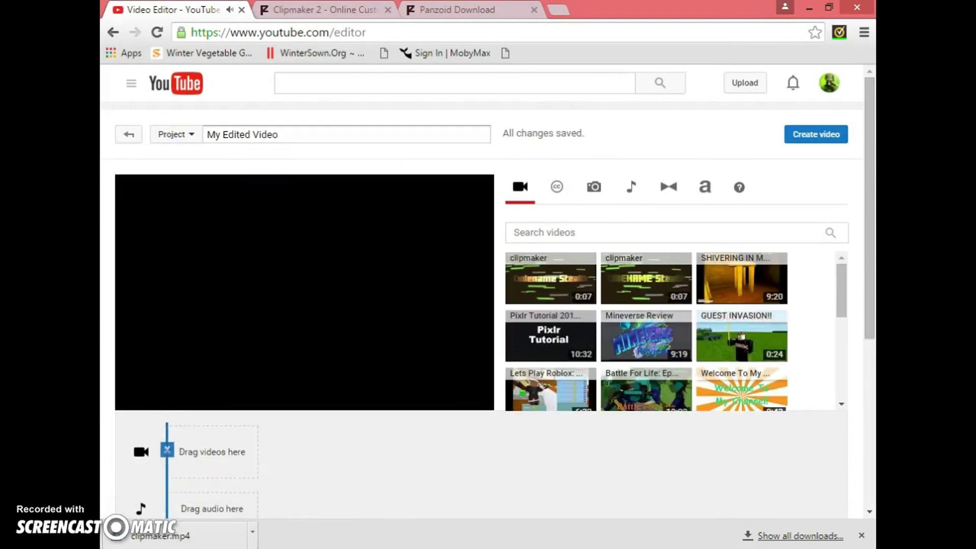
scroll(488, 306, down, 2)
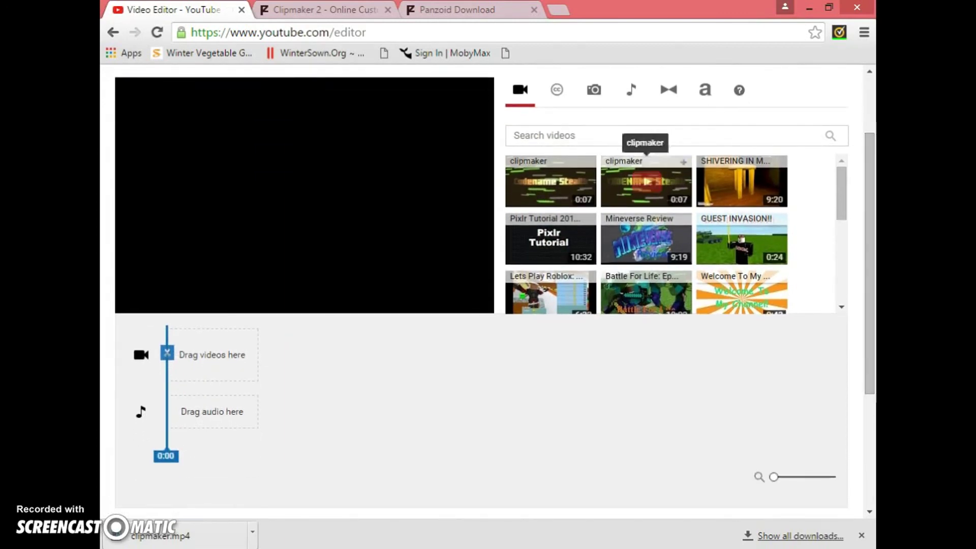
mouse_move(550, 279)
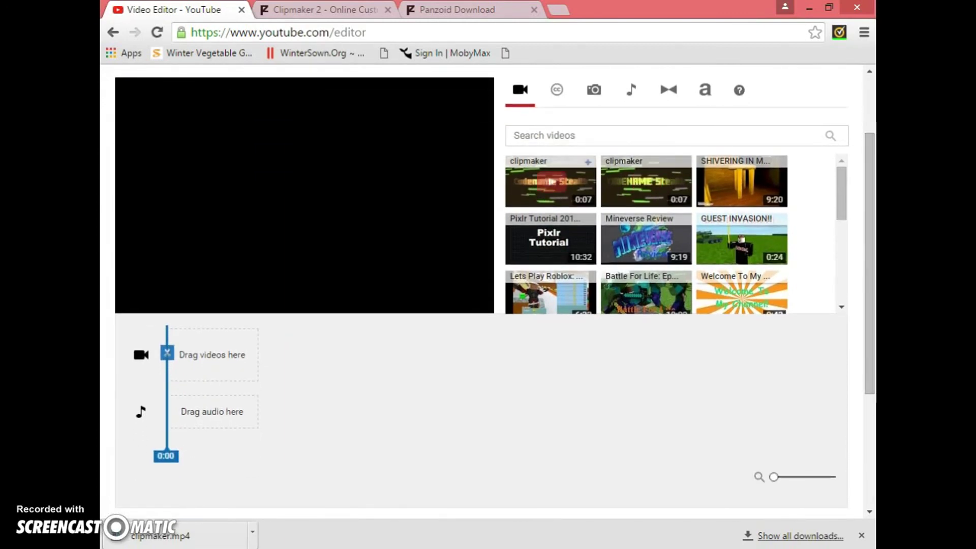
scroll(870, 267, down, 1)
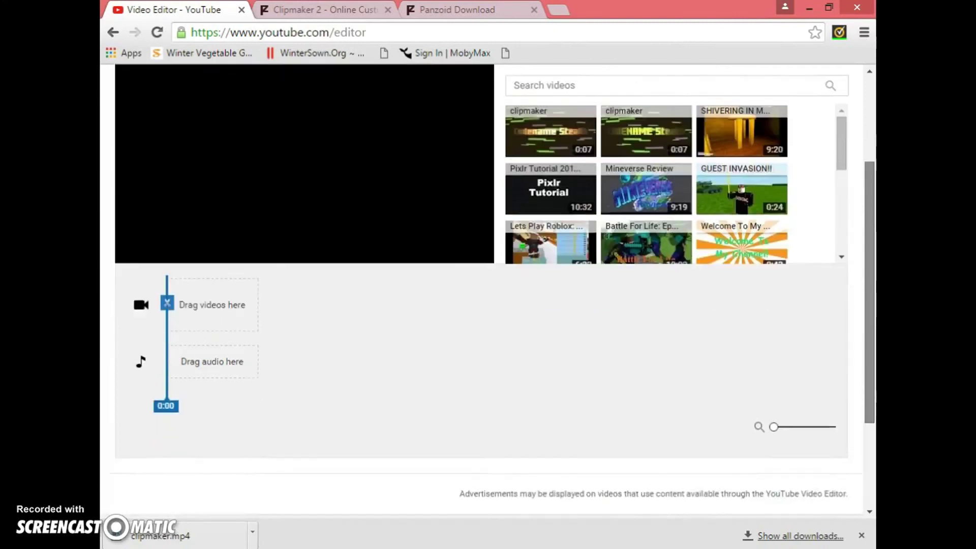
scroll(489, 305, up, 3)
scroll(488, 305, down, 1)
scroll(488, 305, up, 1)
scroll(488, 305, down, 1)
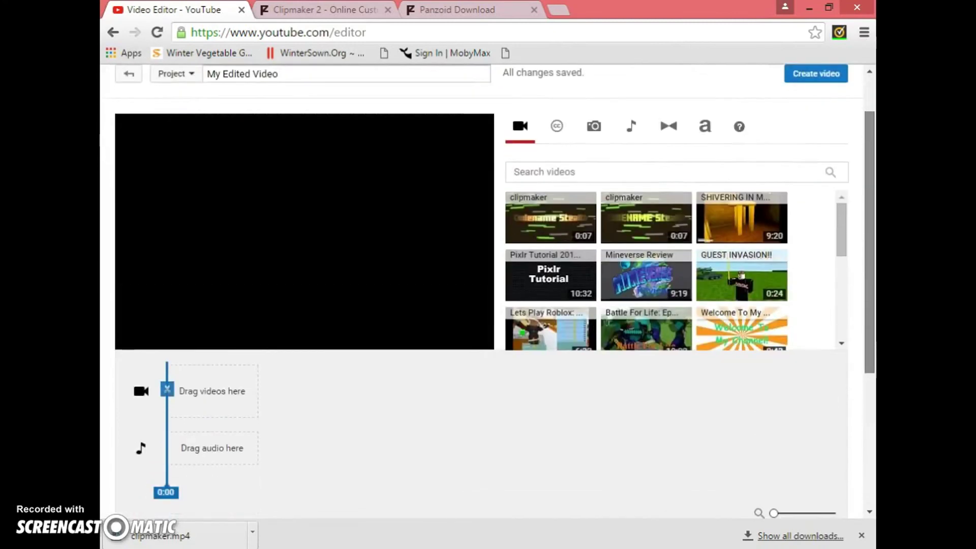
scroll(488, 305, up, 1)
scroll(488, 305, down, 1)
scroll(488, 305, down, 1)
scroll(647, 236, down, 2)
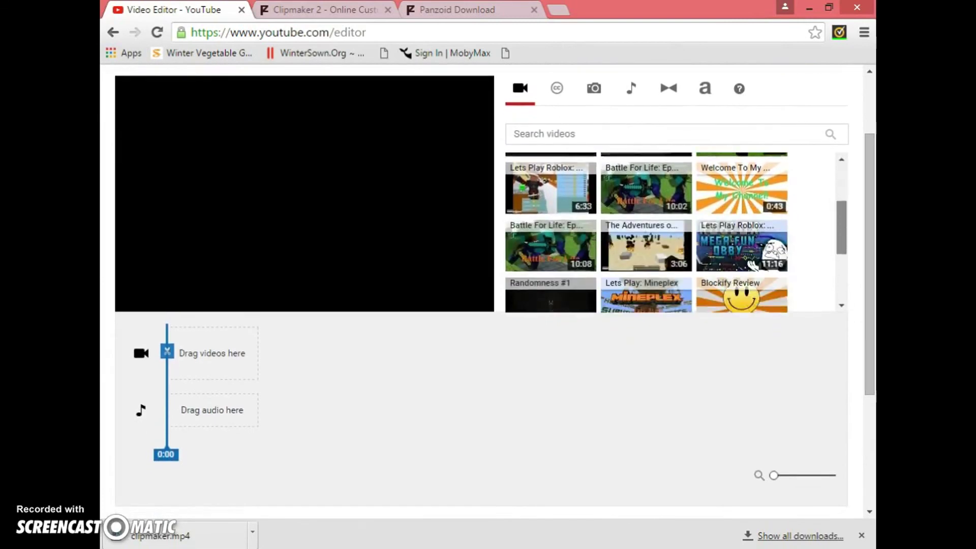
scroll(647, 236, down, 1)
scroll(677, 233, down, 1)
scroll(676, 232, up, 5)
scroll(677, 233, up, 1)
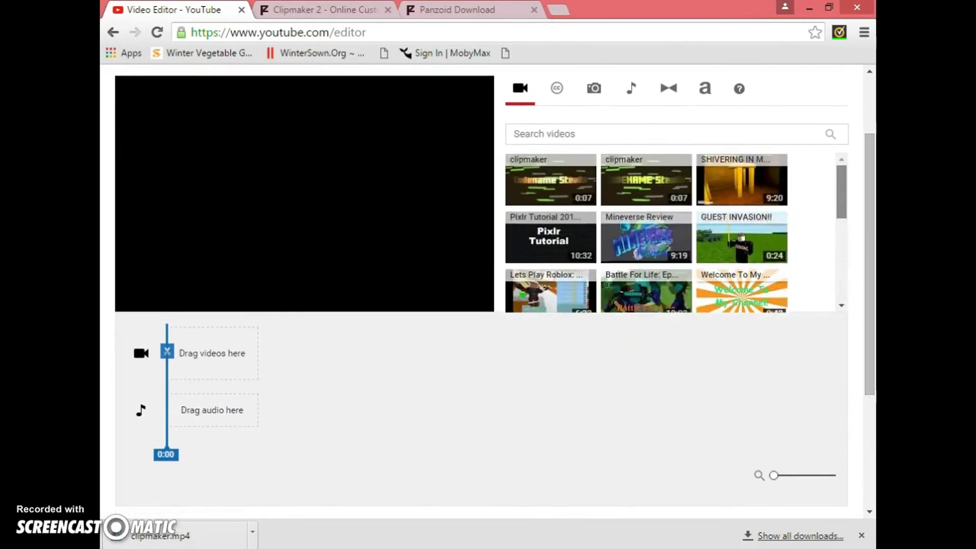
scroll(488, 305, up, 3)
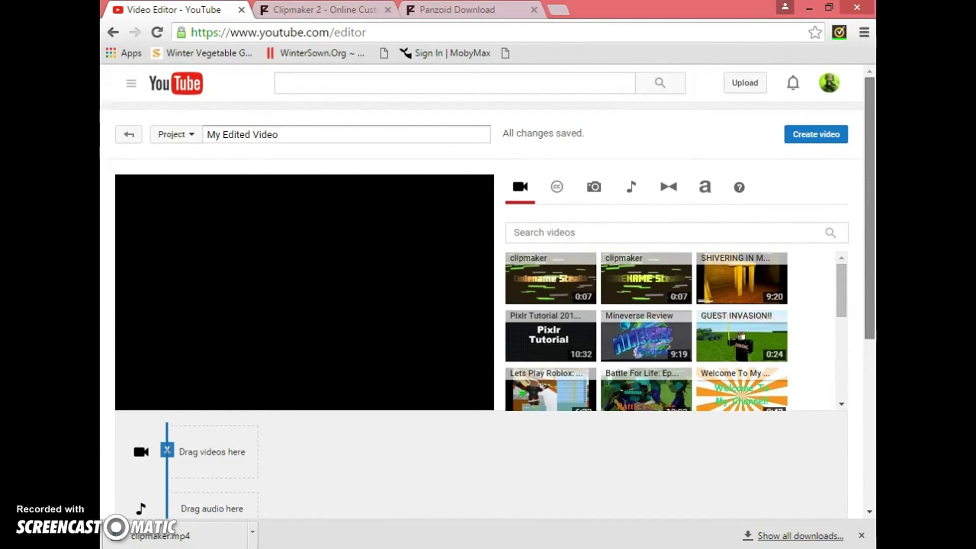
scroll(488, 306, down, 1)
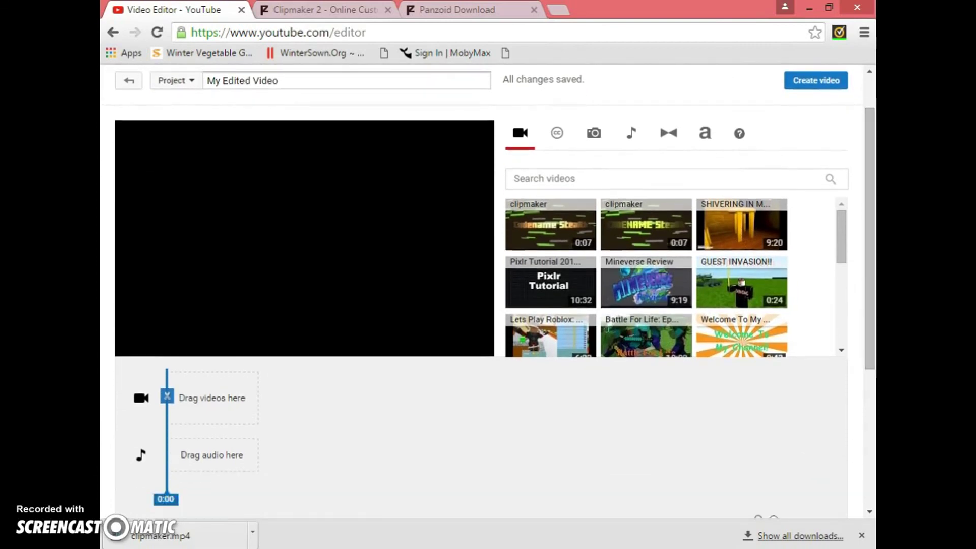